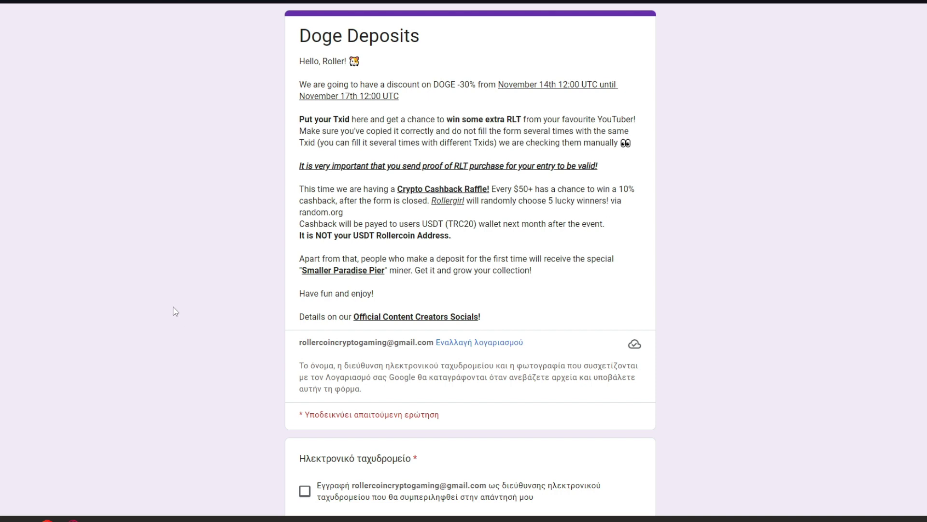
Scroll the Doge Deposits form down to the 'Your RC profile link' question
scroll(308, 185, "down", 4)
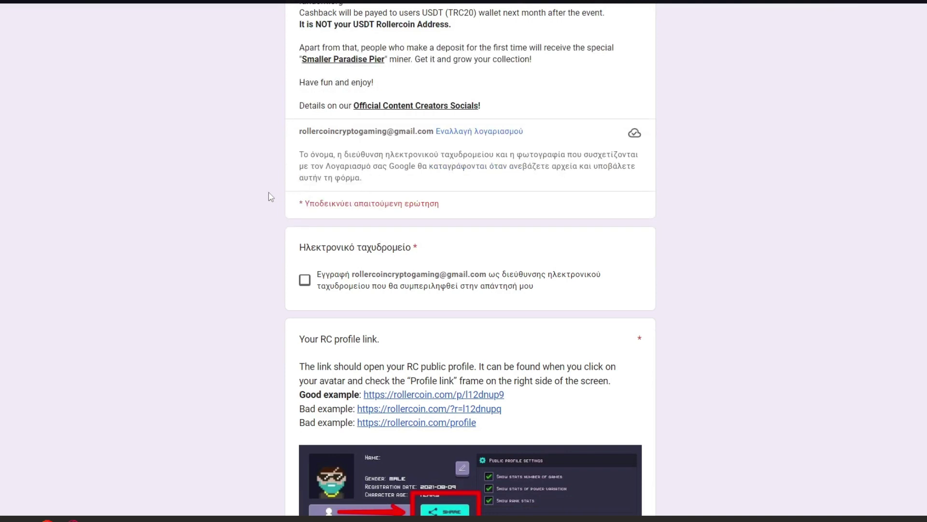
scroll(268, 193, "up", 1)
scroll(268, 192, "up", 3)
scroll(268, 193, "down", 8)
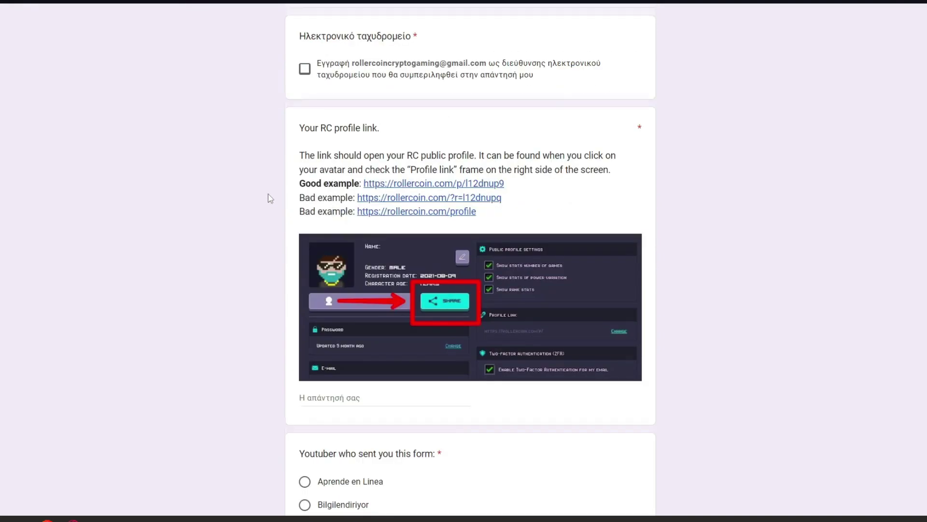
scroll(268, 193, "down", 2)
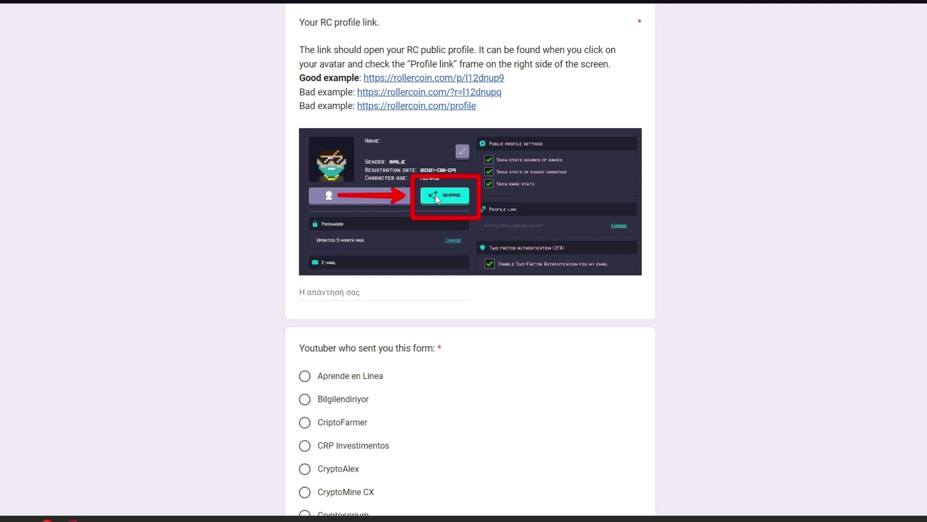
Choose 'Rollercoin Crypto Gaming' as the YouTuber who sent the form
left_click(367, 290)
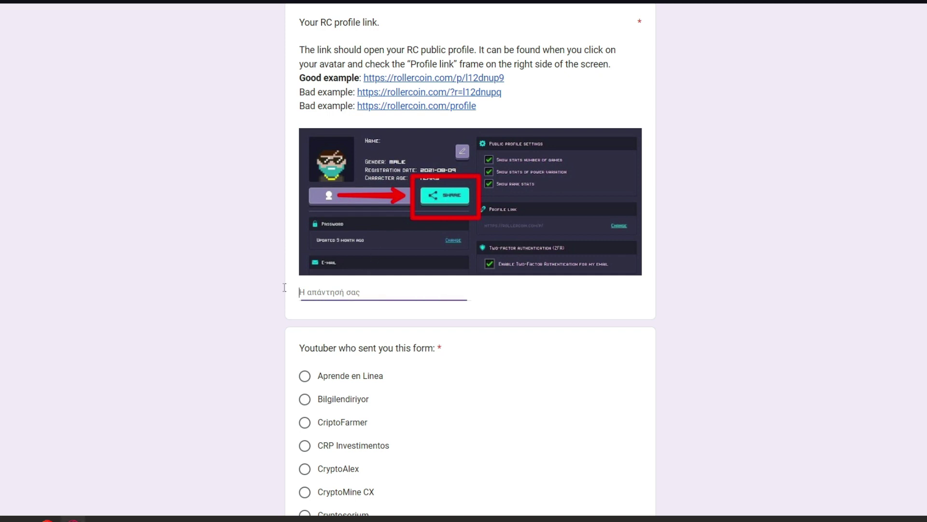
scroll(197, 278, "down", 5)
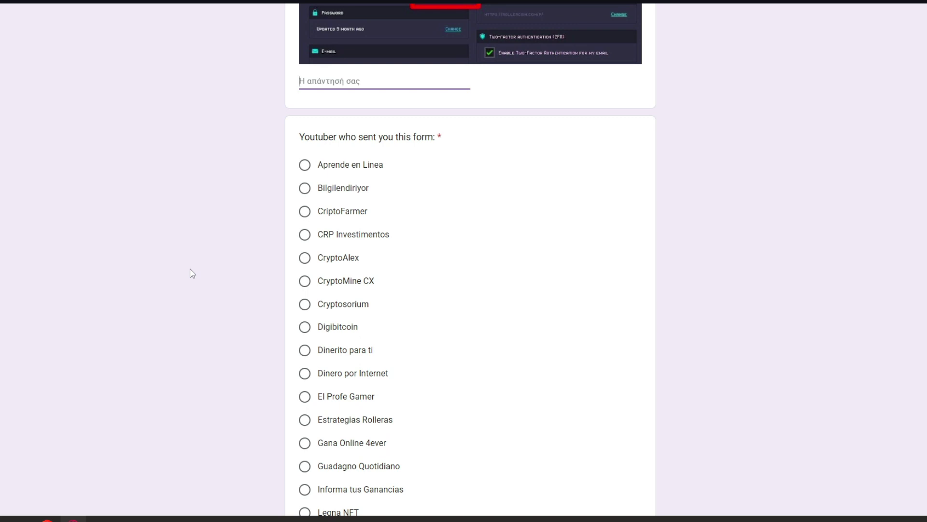
scroll(192, 274, "down", 5)
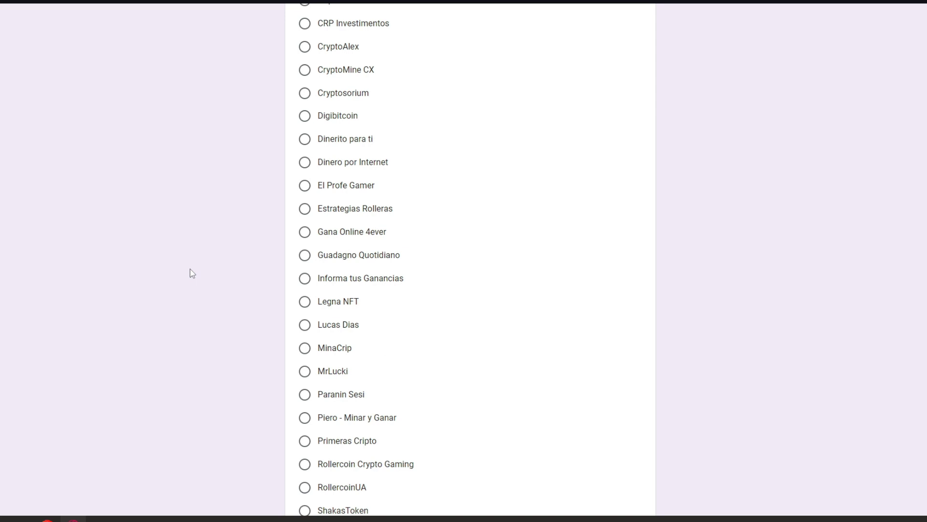
scroll(228, 268, "down", 5)
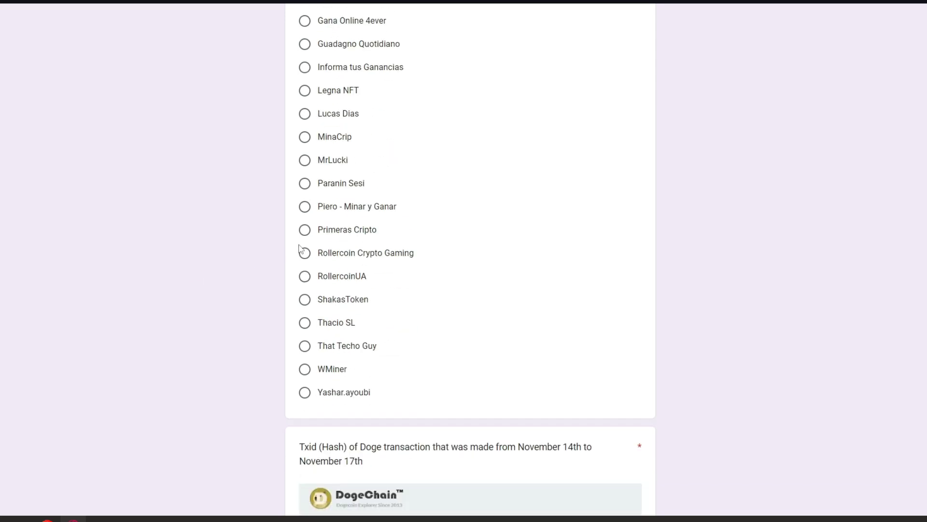
left_click(339, 256)
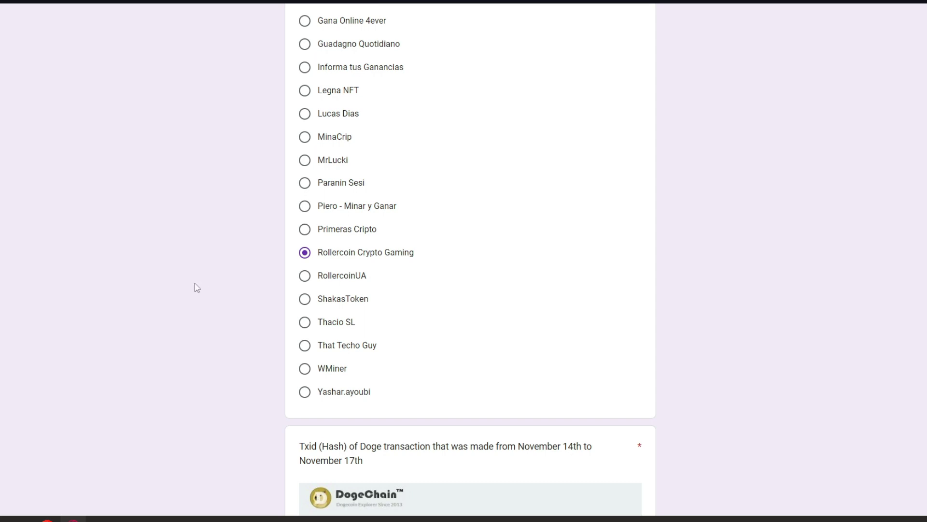
scroll(213, 289, "down", 5)
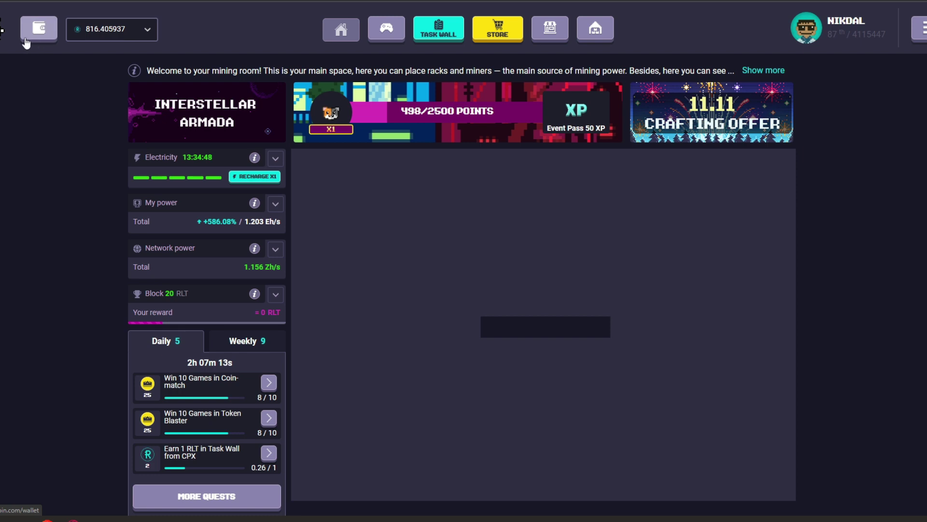
Open the RollerCoin wallet and display the Solana card's deposit address
left_click(25, 40)
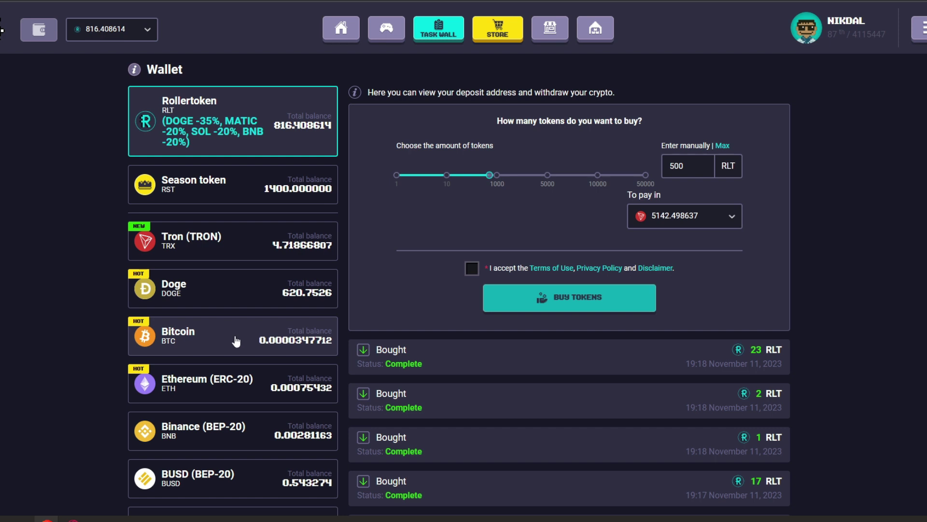
scroll(222, 385, "down", 4)
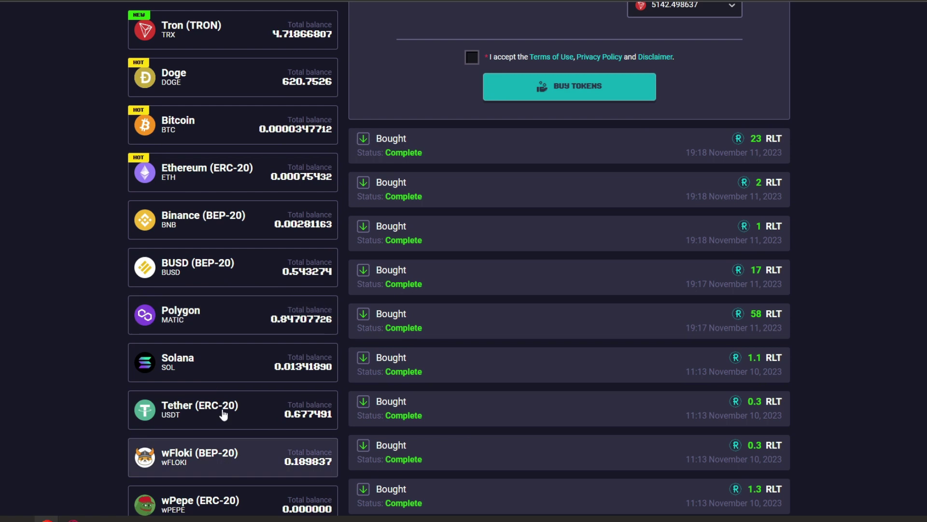
left_click(229, 346)
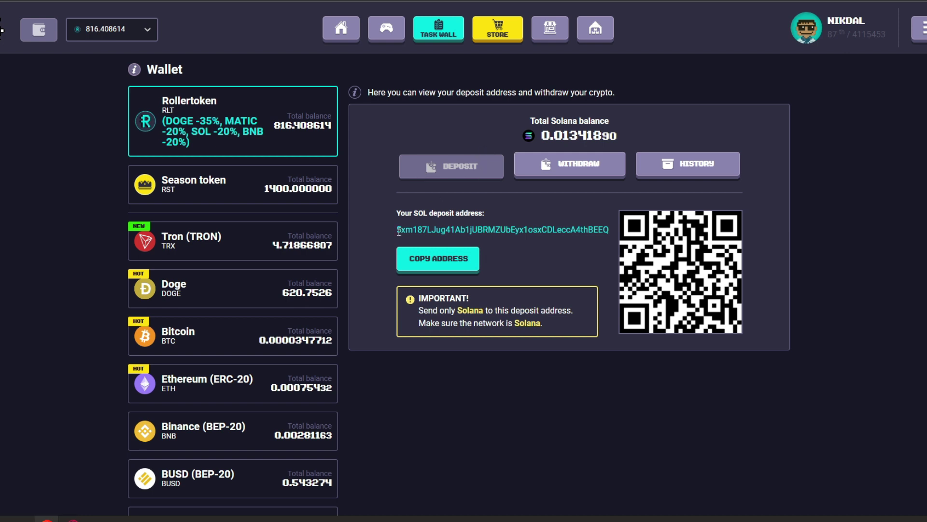
Copy the Solana (SOL) deposit address to the clipboard
left_click(422, 254)
double_click(508, 230)
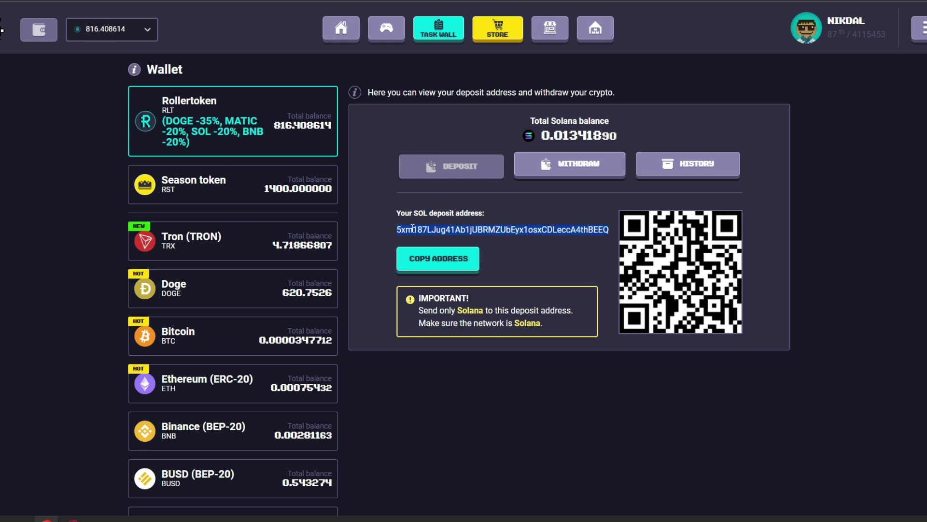
left_click(421, 256)
triple_click(391, 229)
left_click(392, 230)
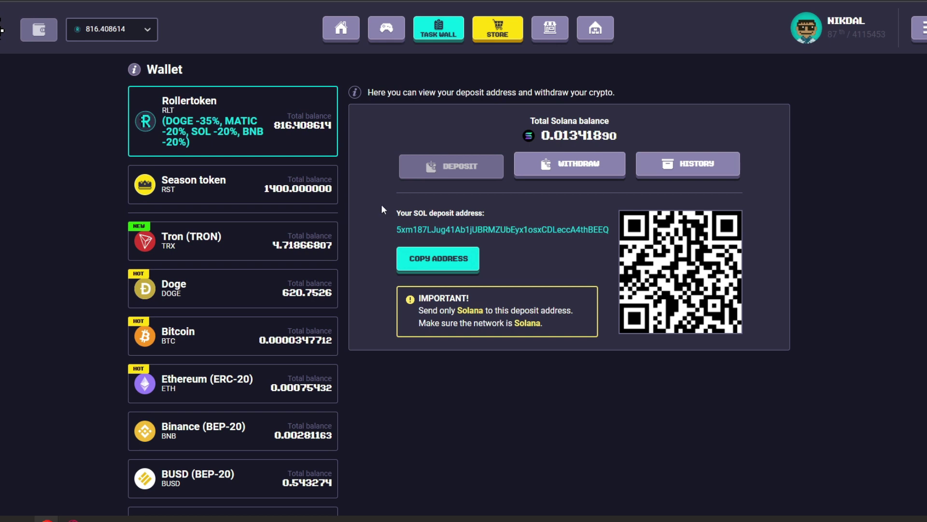
Show the Polygon wallet and highlight its 23.2 MATIC deposit amount
left_click(183, 511)
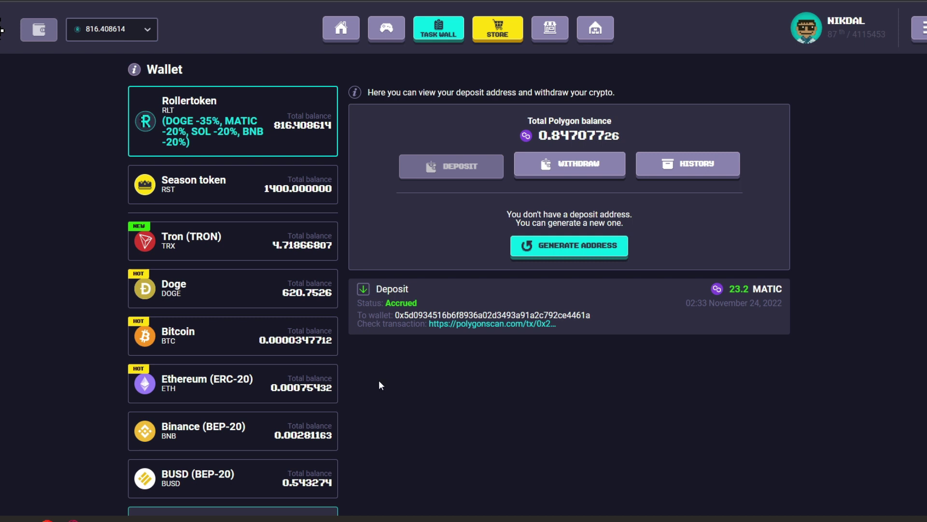
scroll(397, 378, "down", 3)
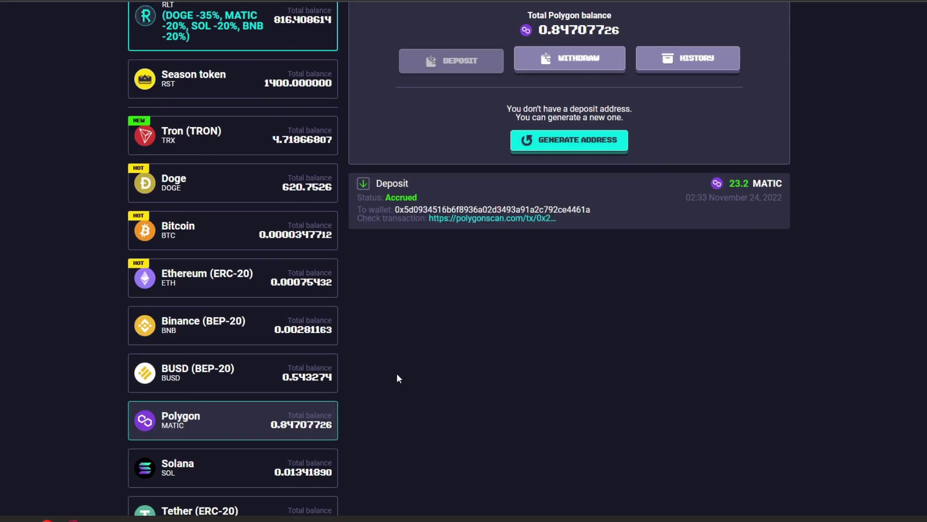
scroll(397, 379, "up", 3)
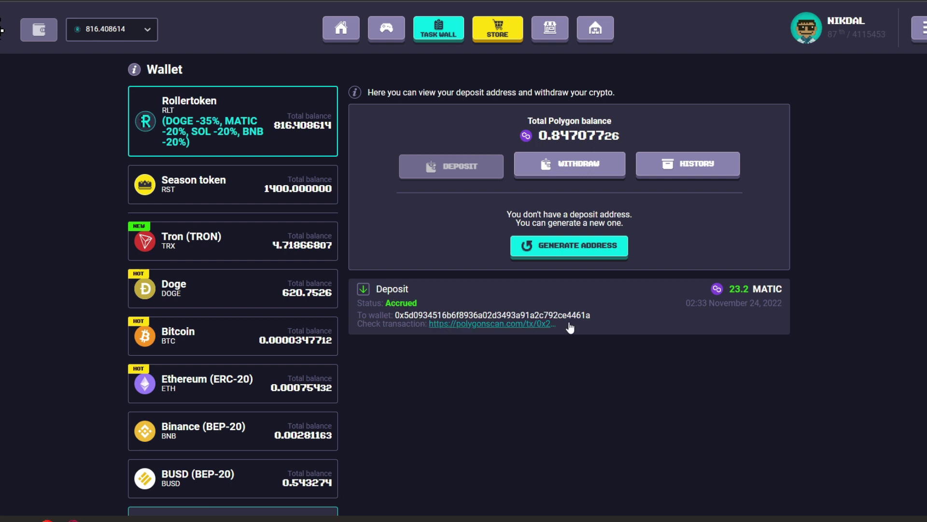
left_click_drag(731, 289, 749, 291)
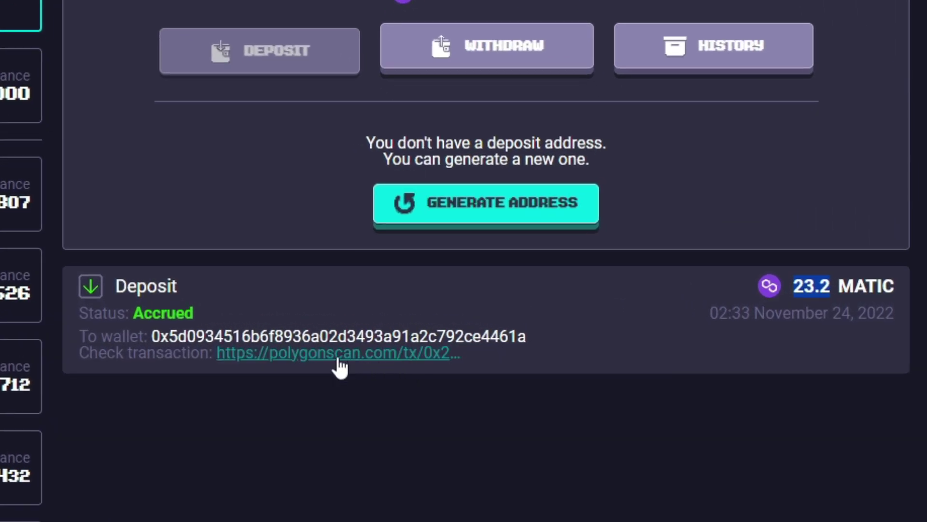
Open the 23.2 MATIC deposit on Polygonscan and copy its transaction hash
left_click(309, 353)
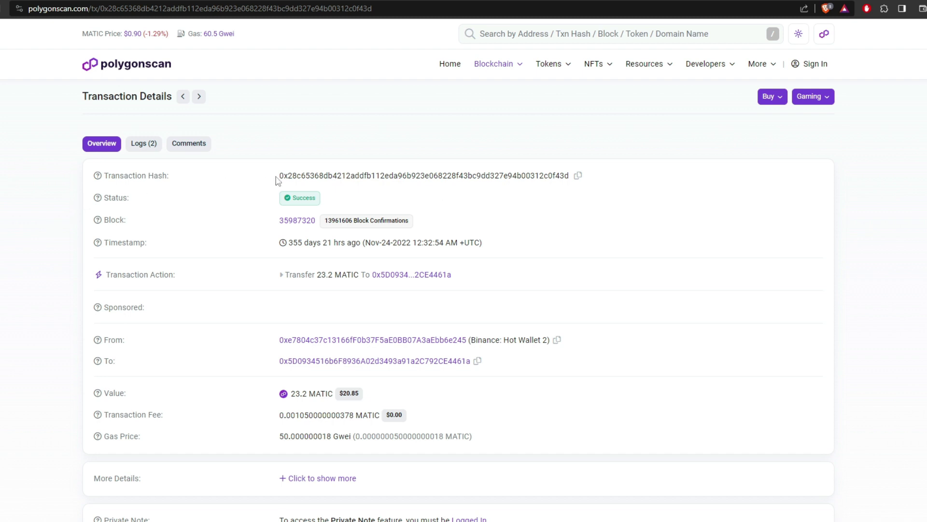
double_click(159, 176)
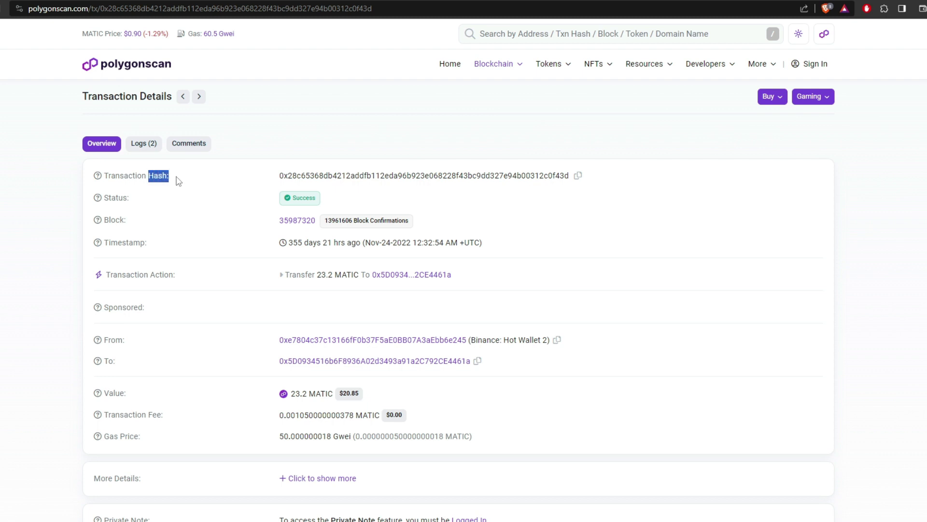
left_click(109, 177)
left_click_drag(109, 178, 180, 181)
double_click(296, 179)
left_click(617, 180)
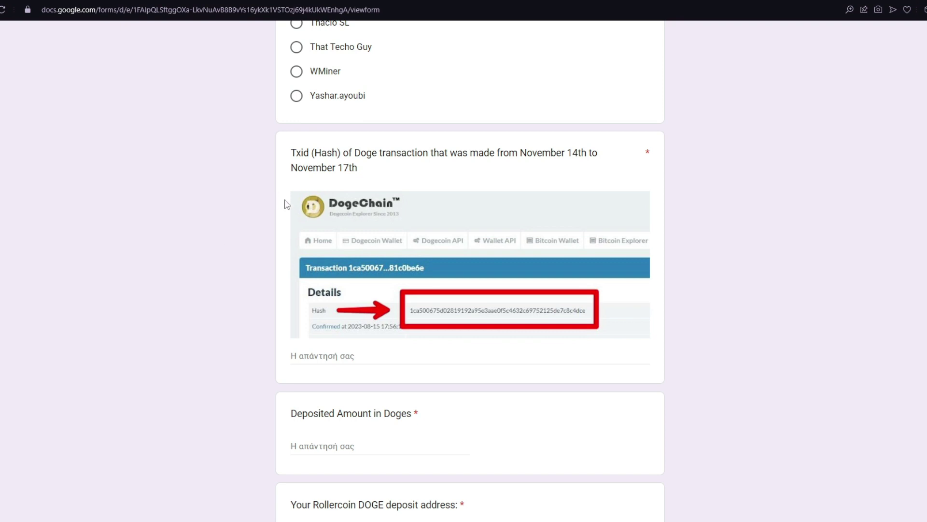
Focus the empty Txid (Hash) answer field and highlight 'Txid (Hash)' in its title
double_click(324, 152)
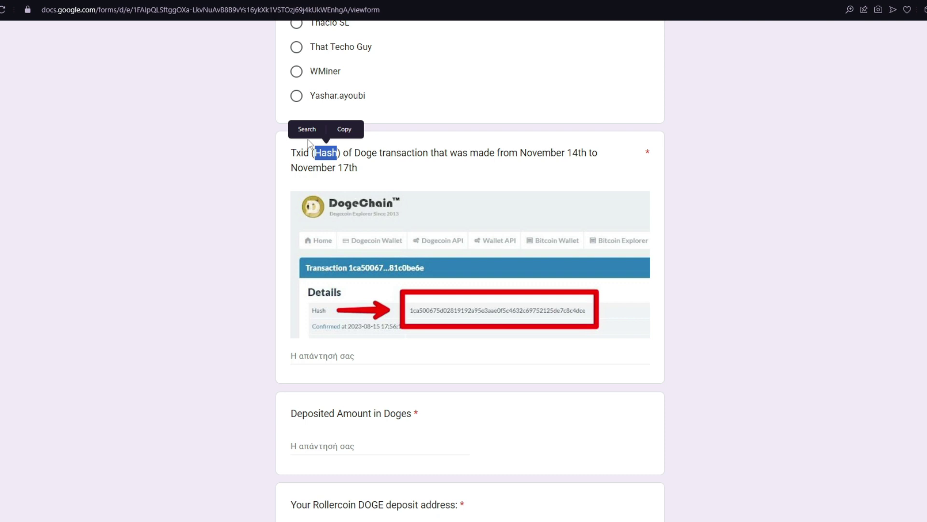
left_click(398, 360)
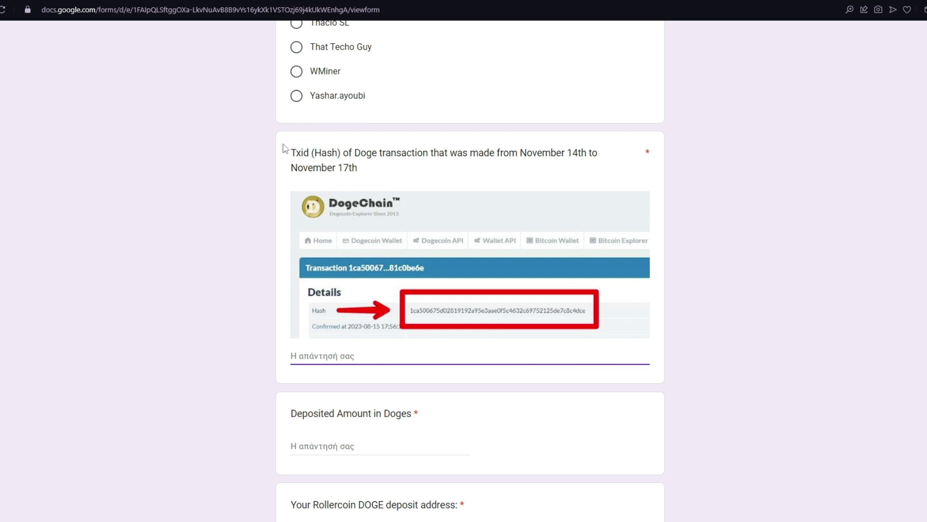
left_click_drag(288, 152, 365, 169)
left_click(365, 169)
left_click_drag(291, 152, 346, 152)
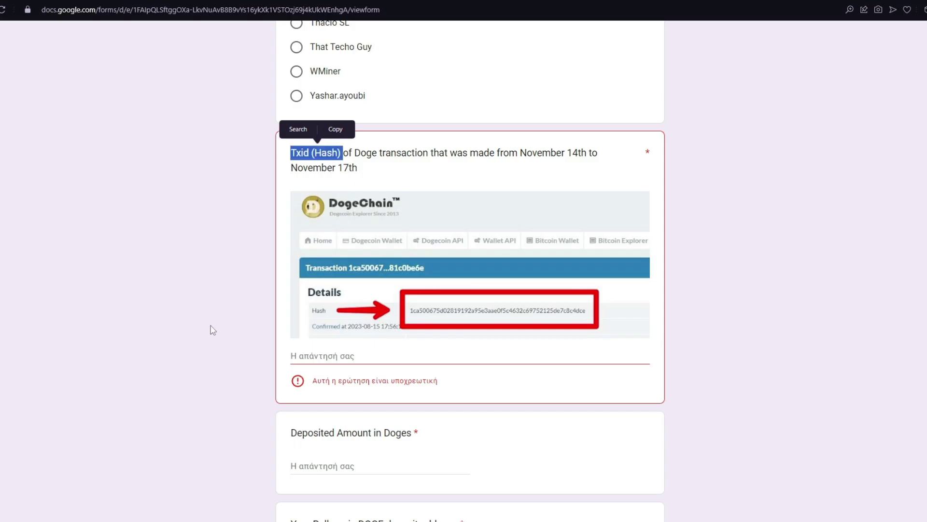
scroll(213, 333, "down", 2)
scroll(213, 332, "down", 4)
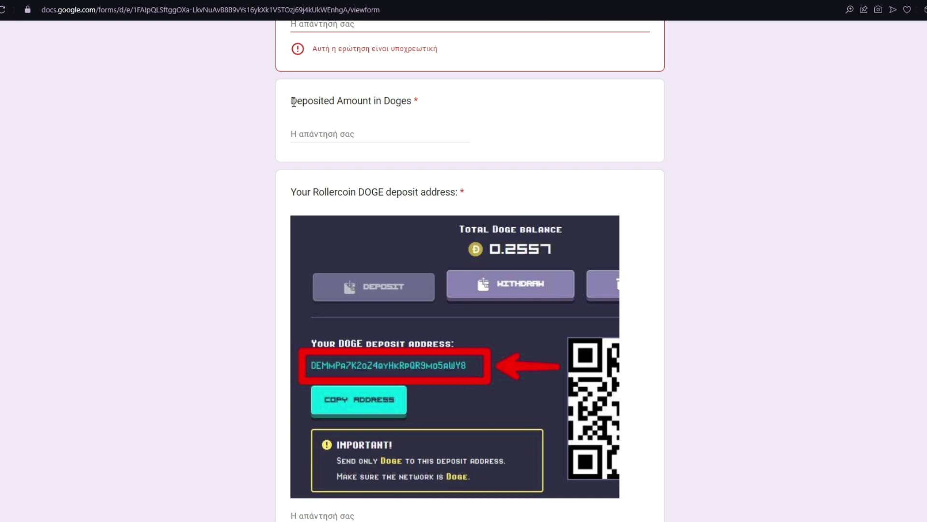
Focus the Deposited Amount in Doges answer and highlight DOGE in the deposit address question
left_click(399, 135)
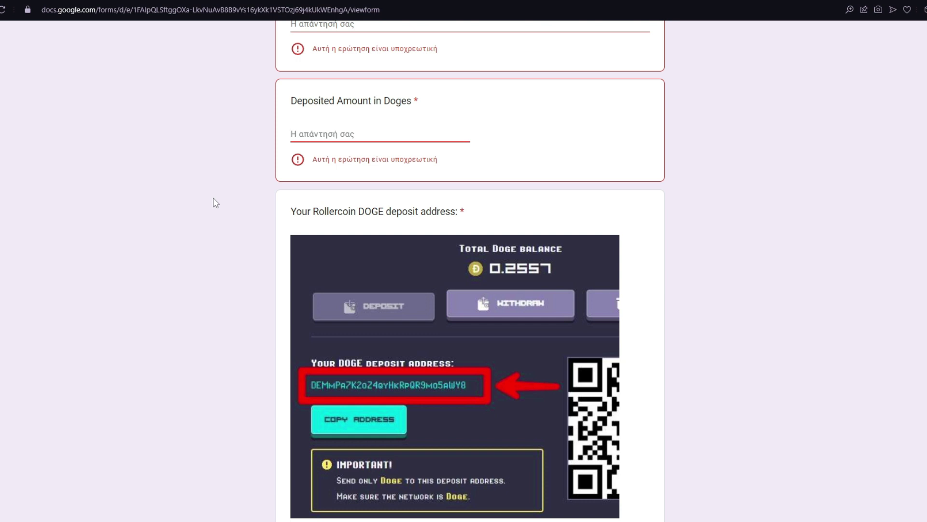
scroll(216, 203, "down", 2)
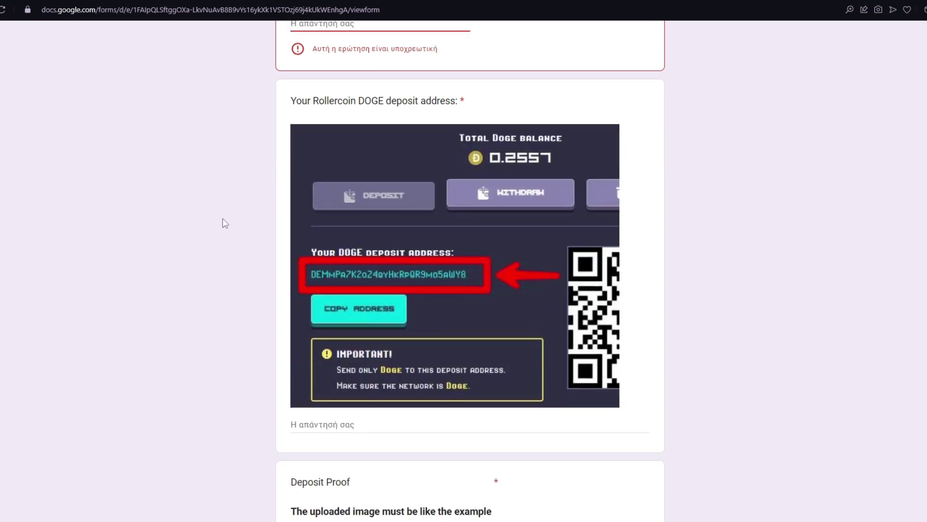
double_click(360, 102)
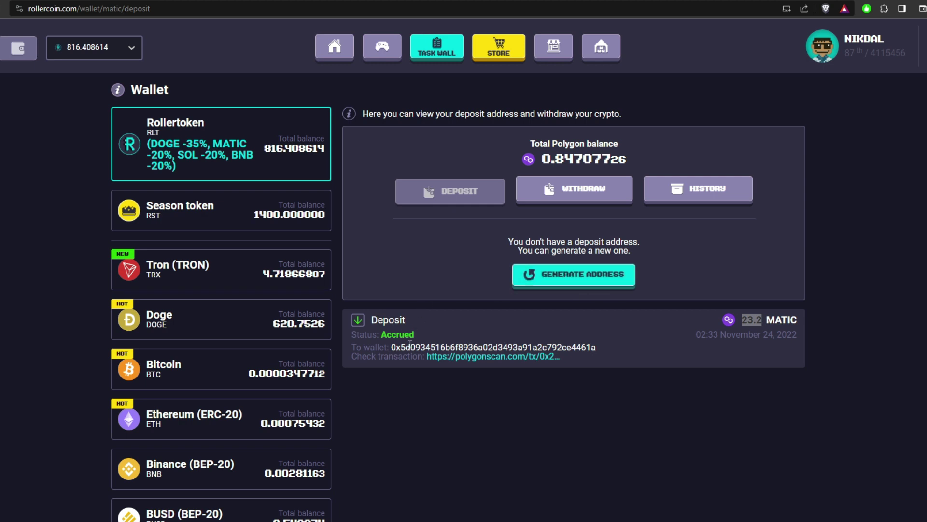
Generate a new Polygon MATIC deposit address and select it
left_click(545, 277)
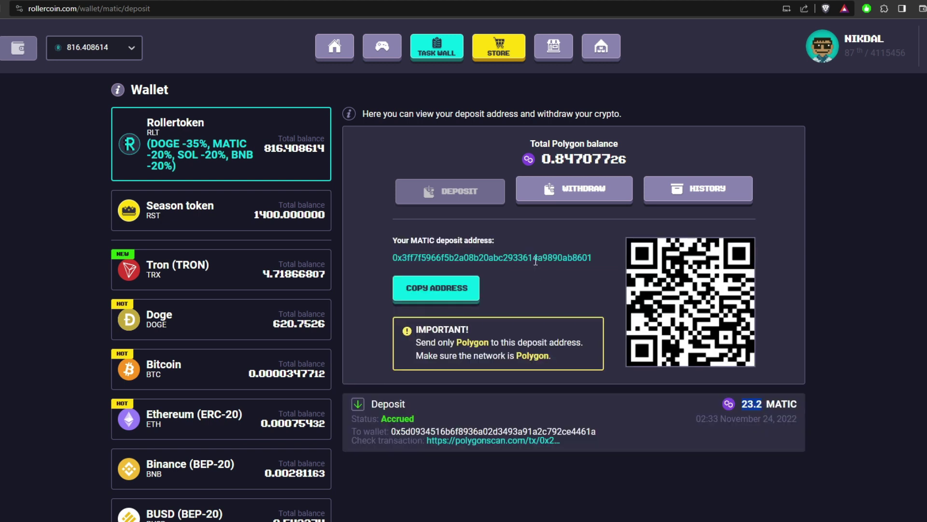
double_click(447, 257)
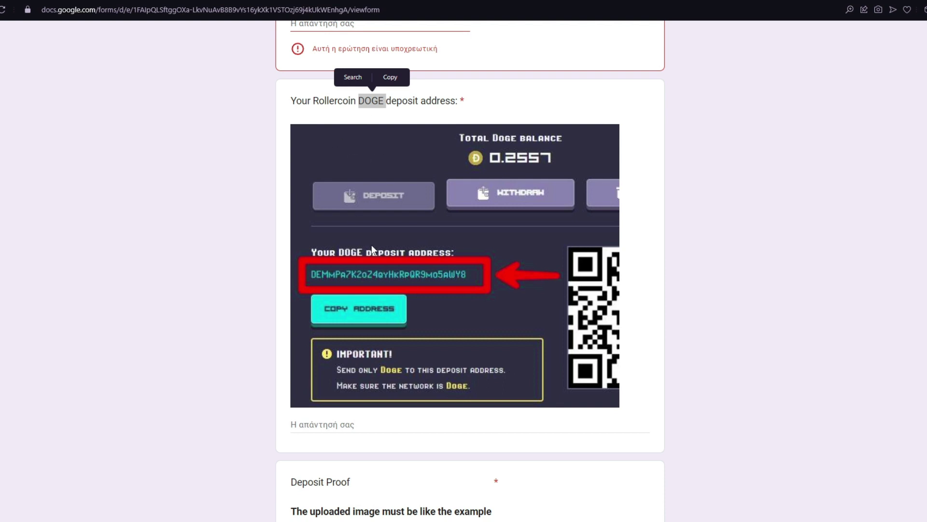
Focus the DOGE deposit address answer and check the proof sections against the 23.2 MATIC deposit
left_click(361, 424)
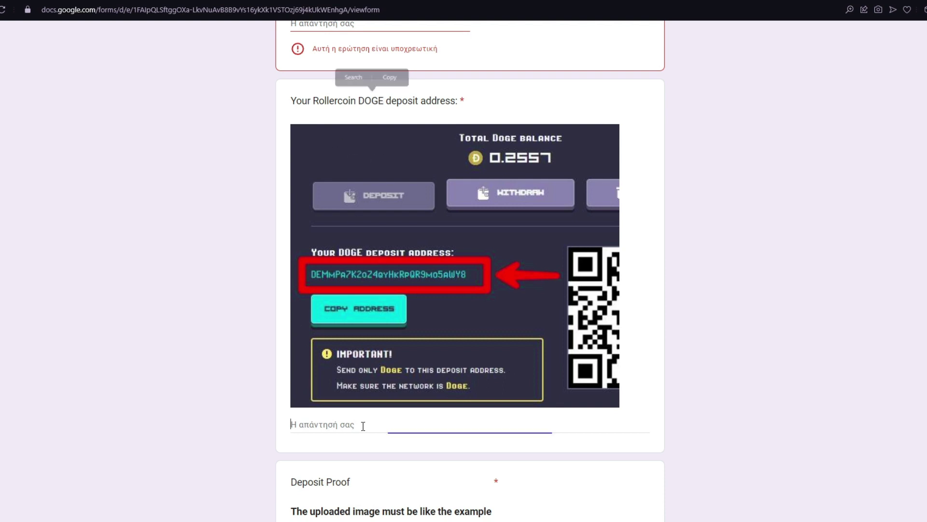
scroll(236, 369, "down", 5)
scroll(236, 369, "down", 5)
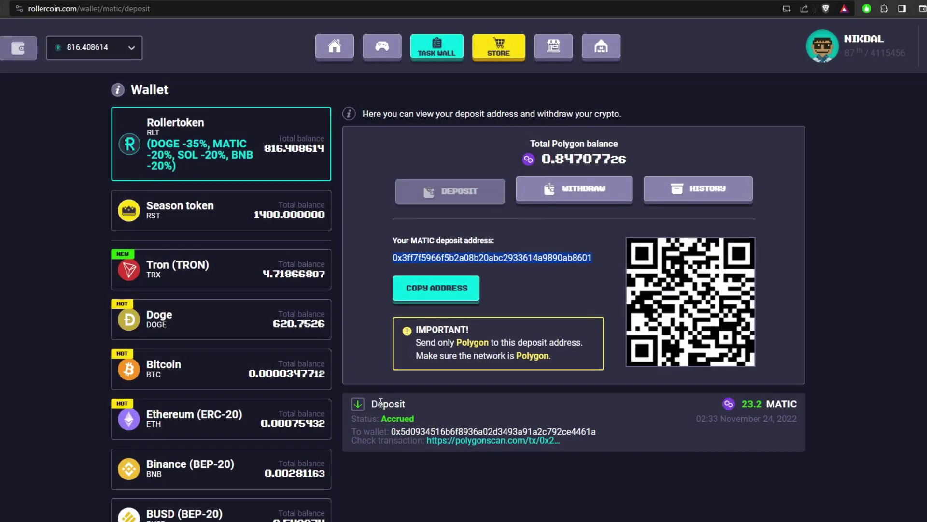
left_click_drag(381, 402, 689, 445)
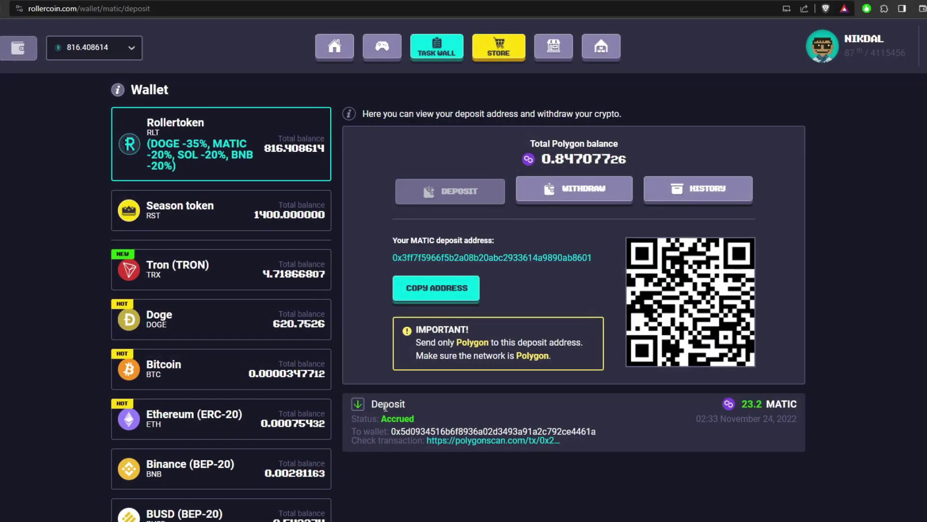
left_click(811, 434)
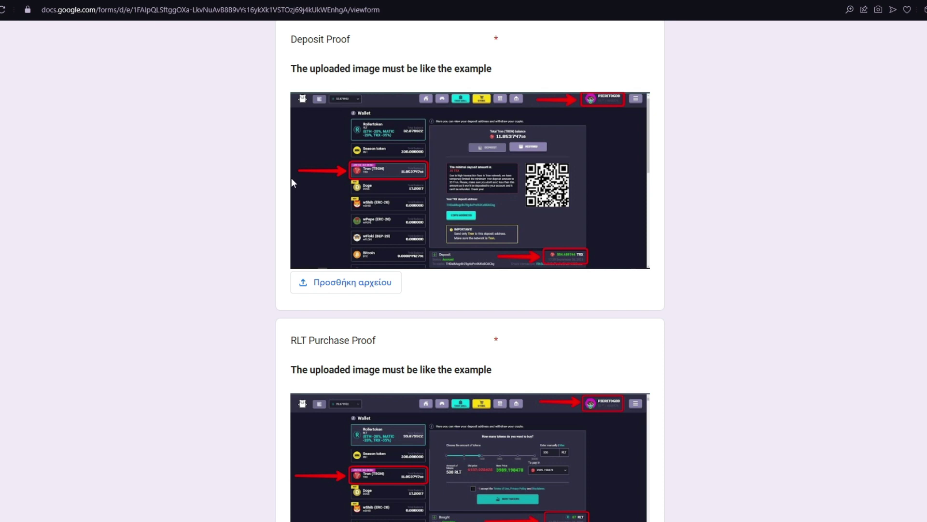
scroll(229, 281, "down", 2)
scroll(230, 283, "down", 3)
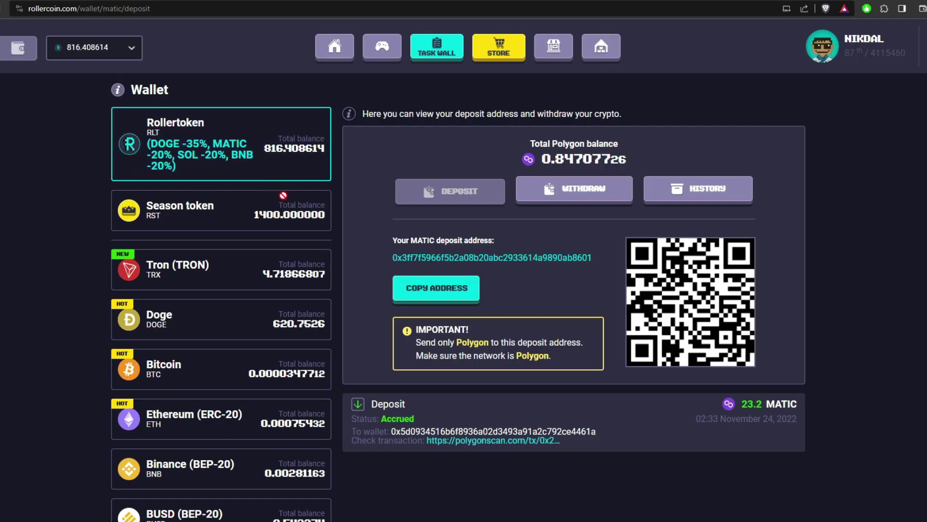
Set up a Rollertoken purchase of 65 RLT paid in Doge, costing 616.015 DOGE
left_click(259, 163)
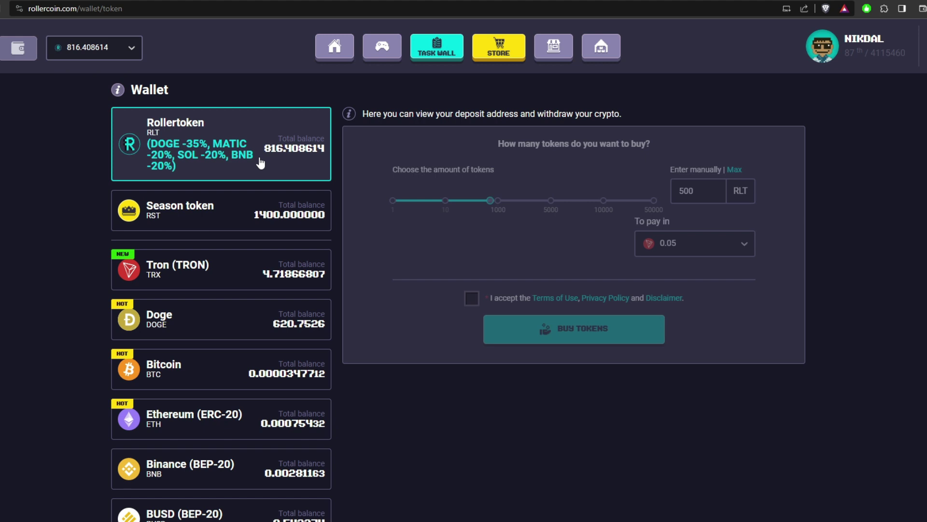
left_click(734, 171)
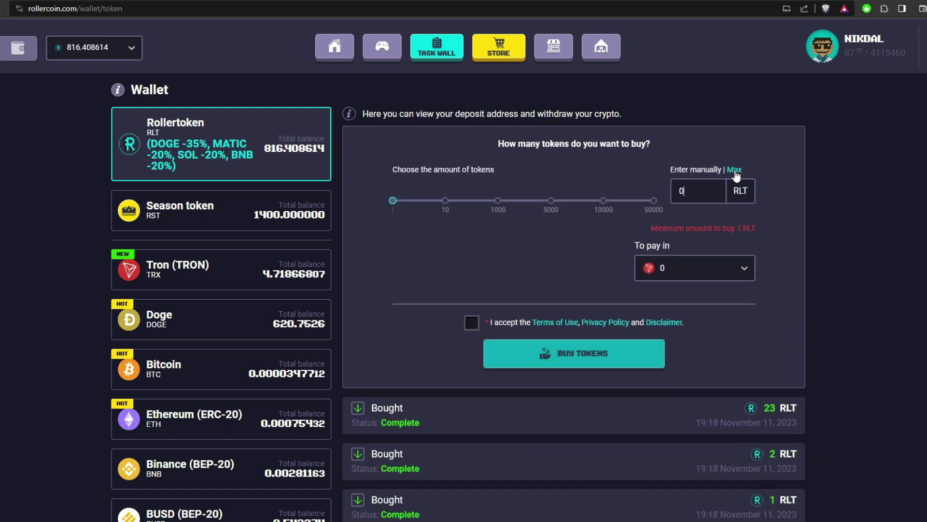
left_click(701, 263)
left_click(685, 318)
left_click(735, 170)
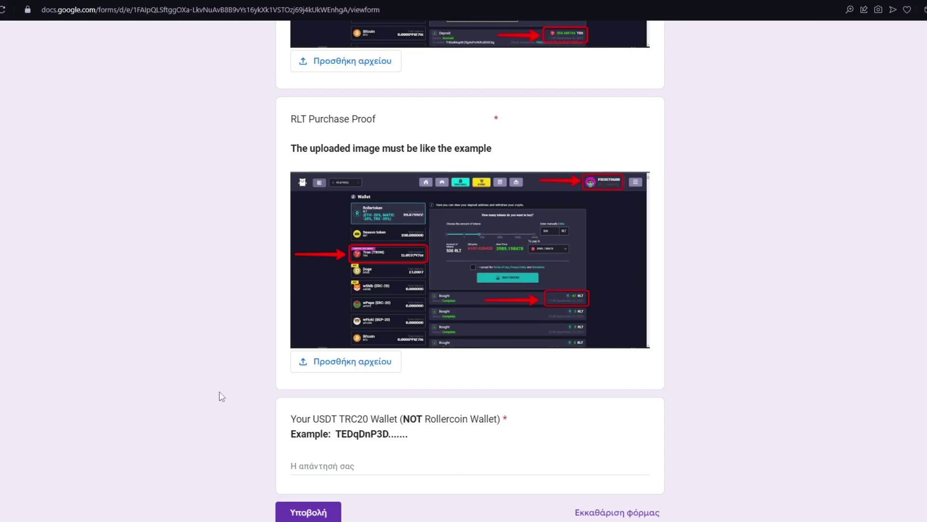
scroll(239, 409, "down", 1)
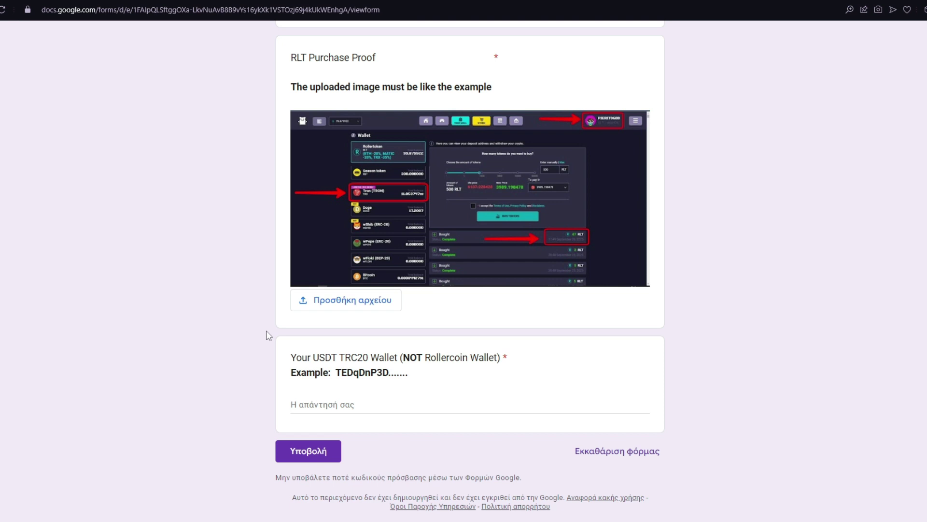
scroll(268, 336, "up", 10)
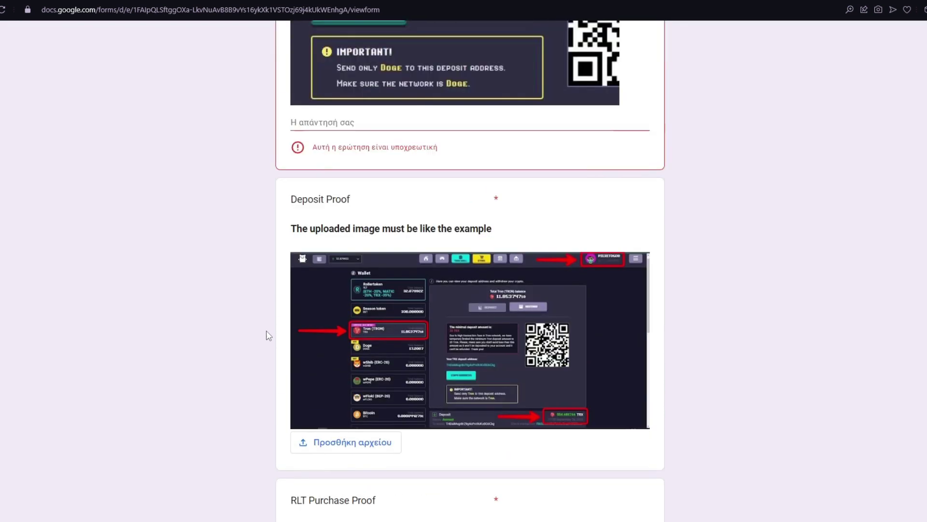
scroll(269, 336, "up", 10)
scroll(268, 335, "up", 10)
scroll(269, 335, "up", 10)
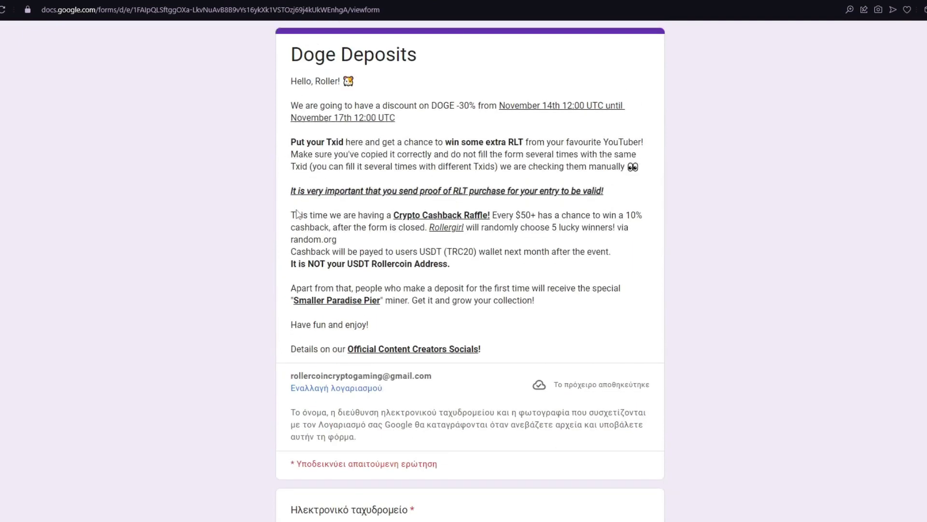
mouse_move(286, 217)
left_mouse_down()
mouse_move(302, 216)
mouse_move(292, 203)
left_mouse_up()
left_click_drag(400, 211, 491, 215)
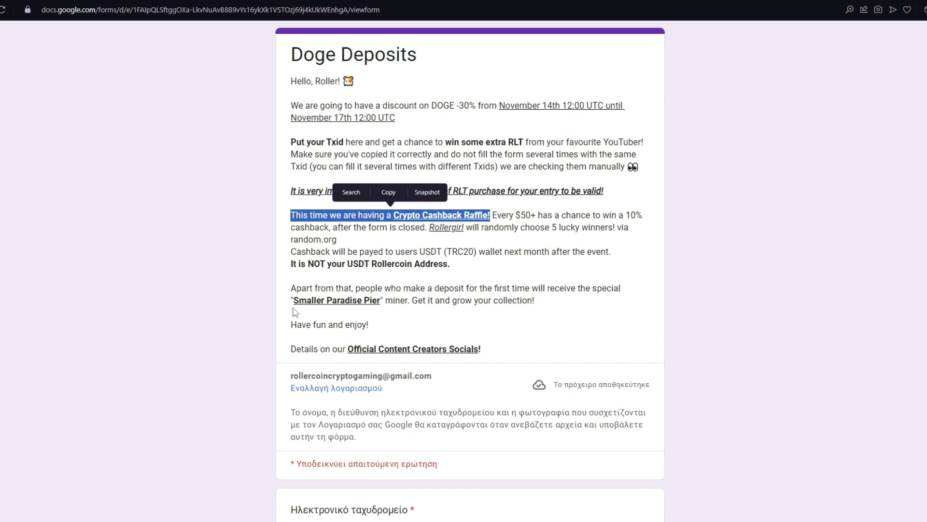
left_click(251, 240)
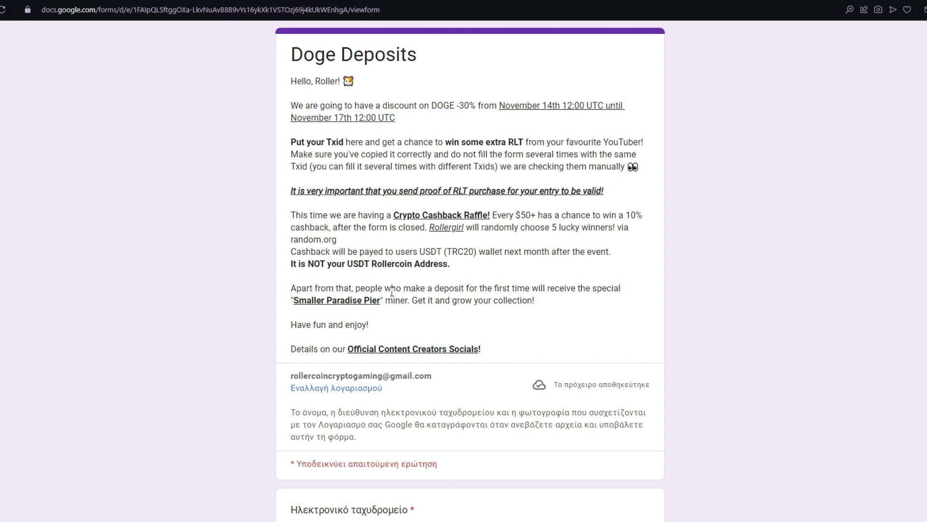
left_click_drag(539, 300, 537, 217)
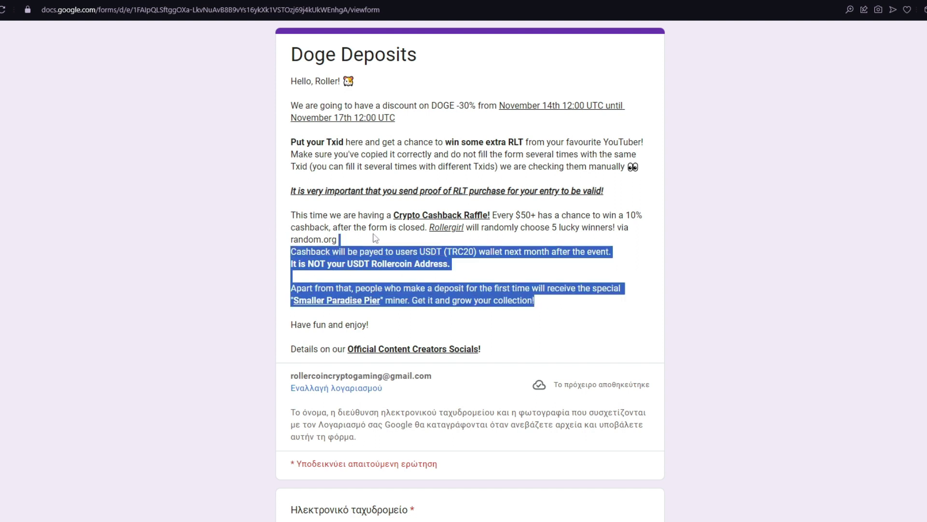
left_click(537, 217)
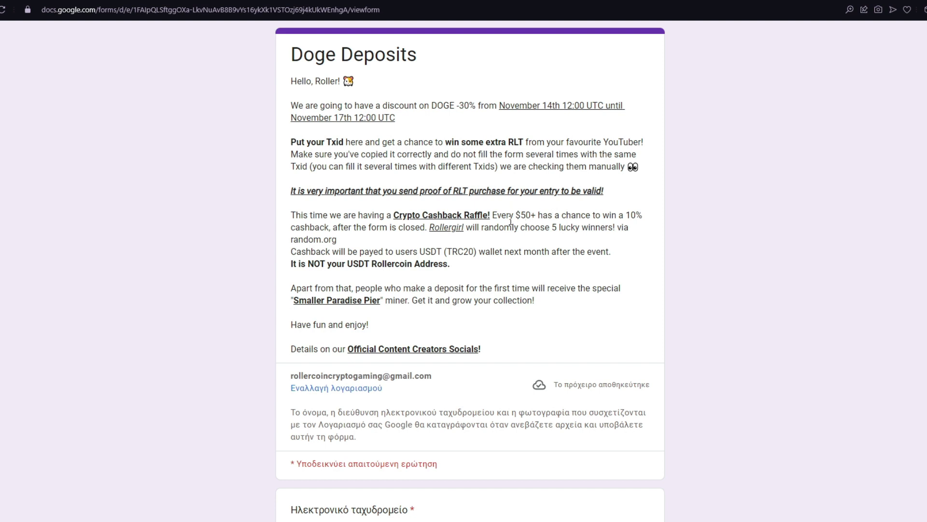
left_click_drag(419, 249, 481, 248)
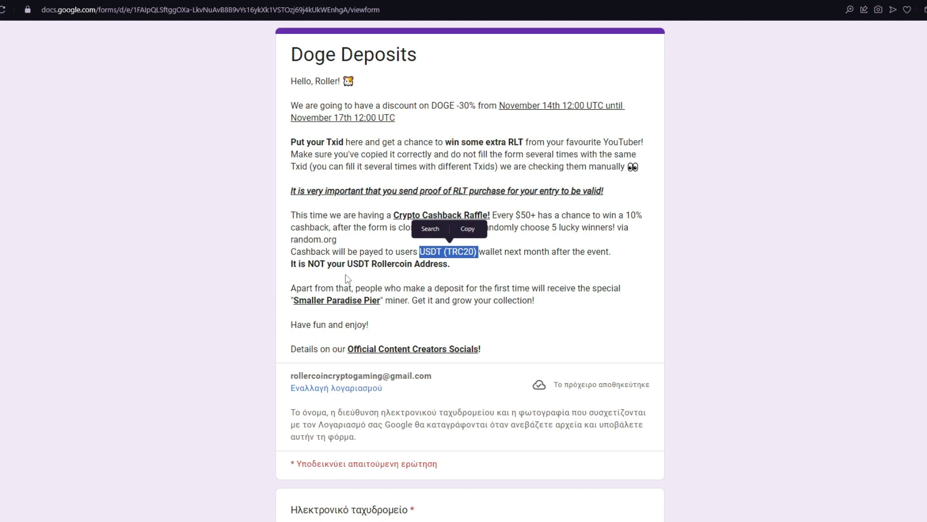
scroll(243, 337, "down", 6)
scroll(227, 372, "down", 10)
scroll(227, 372, "down", 10)
Place the cursor in the empty 'Your USDT TRC20 Wallet' answer field
scroll(228, 372, "down", 8)
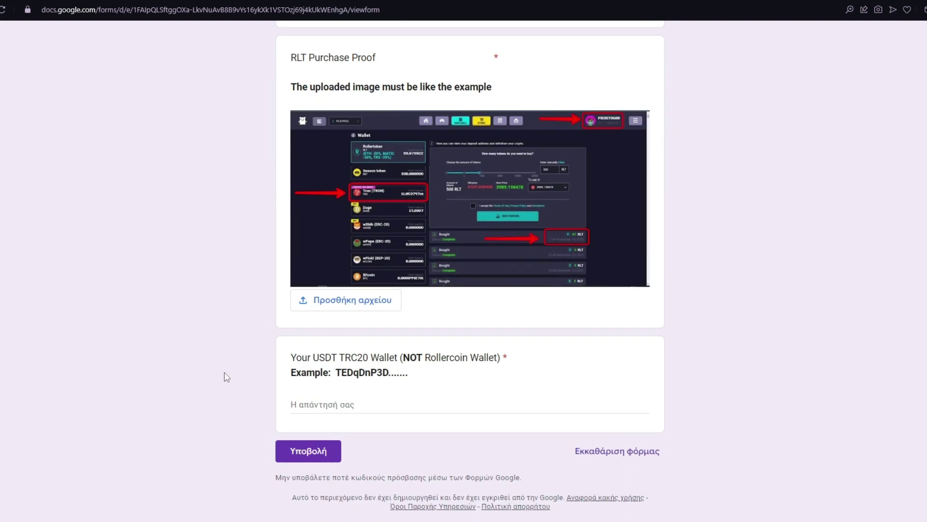
left_click(325, 404)
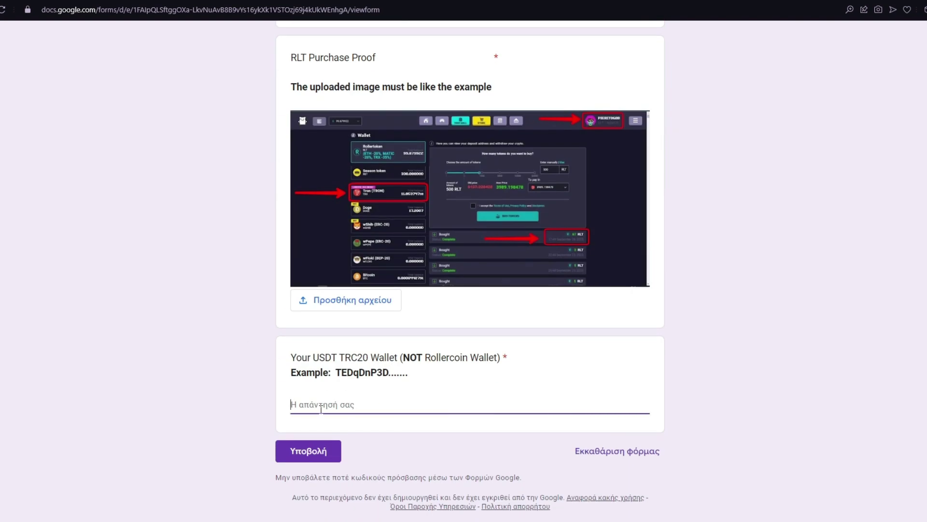